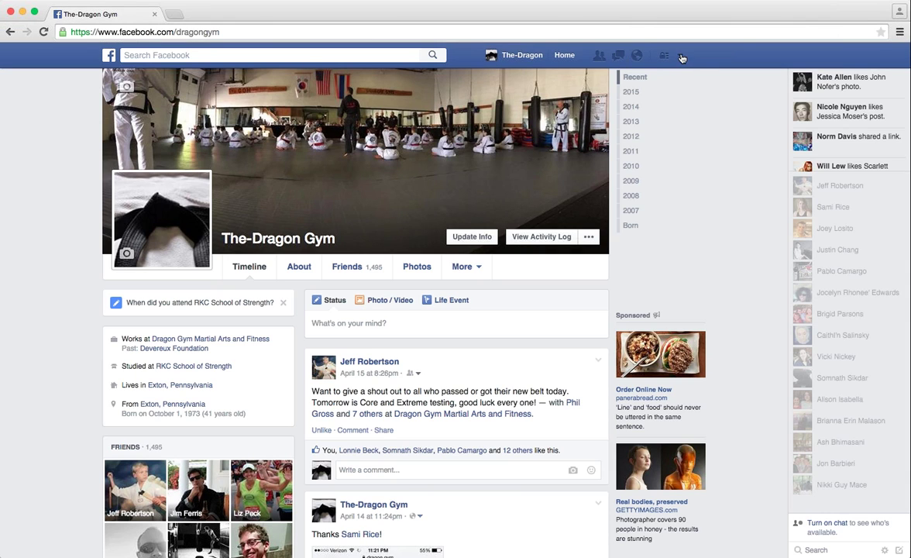
Step: Open the Privacy section of the account settings
left_click(681, 59)
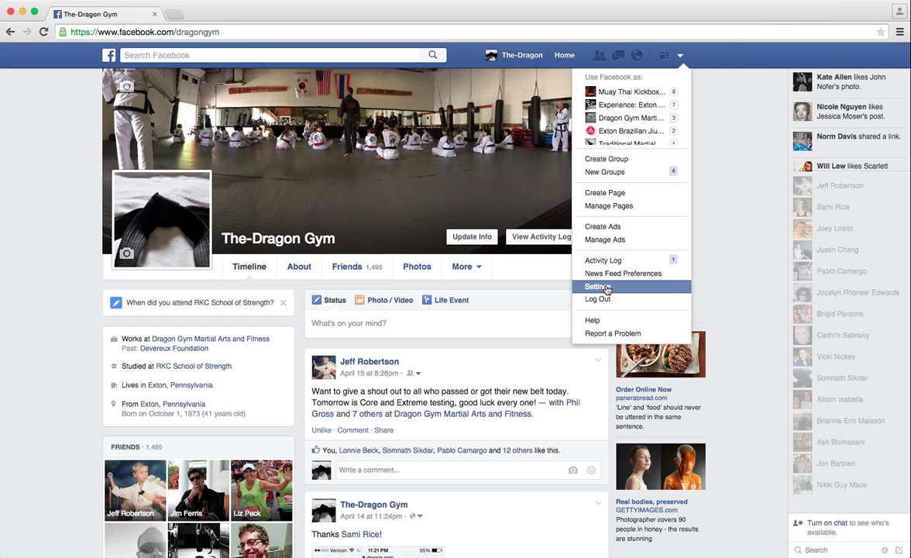
left_click(606, 288)
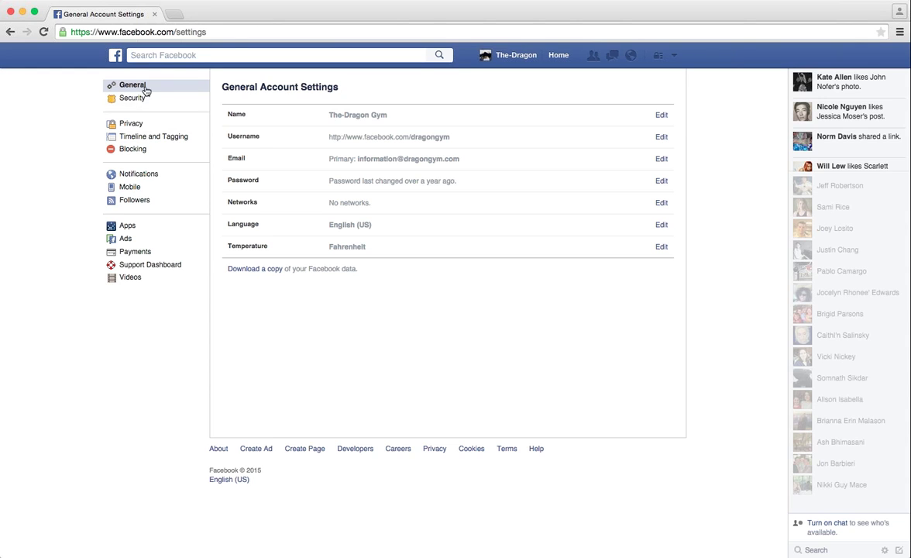
left_click(132, 128)
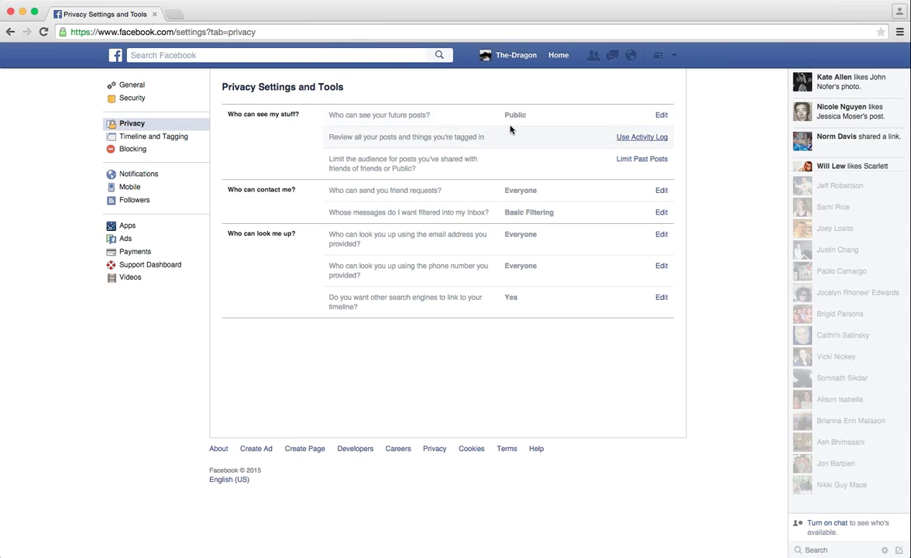
Step: Review the audience options for future posts and the activity log, returning to the privacy settings
left_click(663, 116)
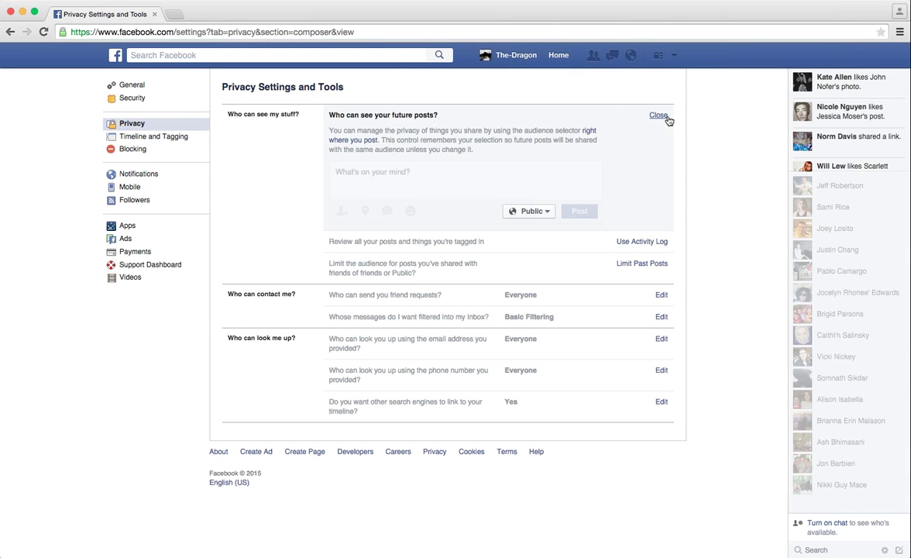
left_click(548, 212)
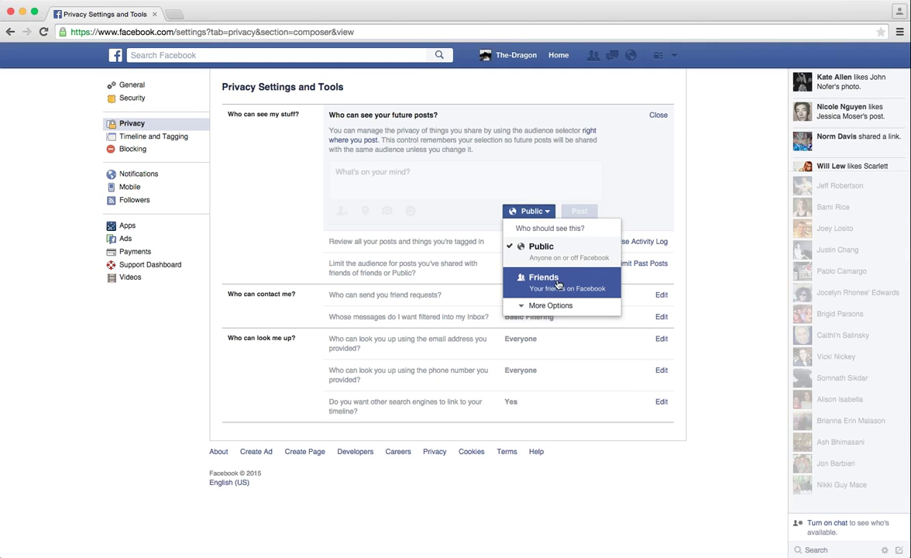
left_click(692, 196)
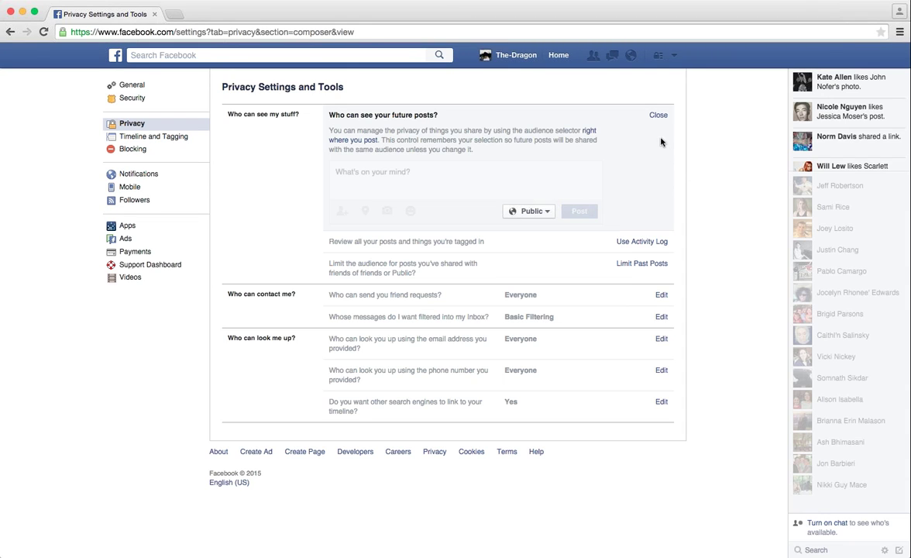
left_click(658, 116)
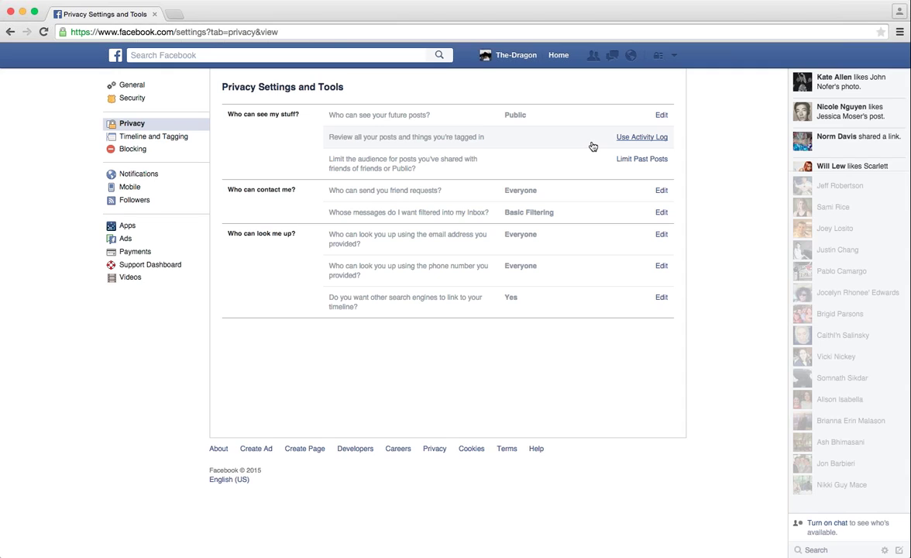
left_click(636, 138)
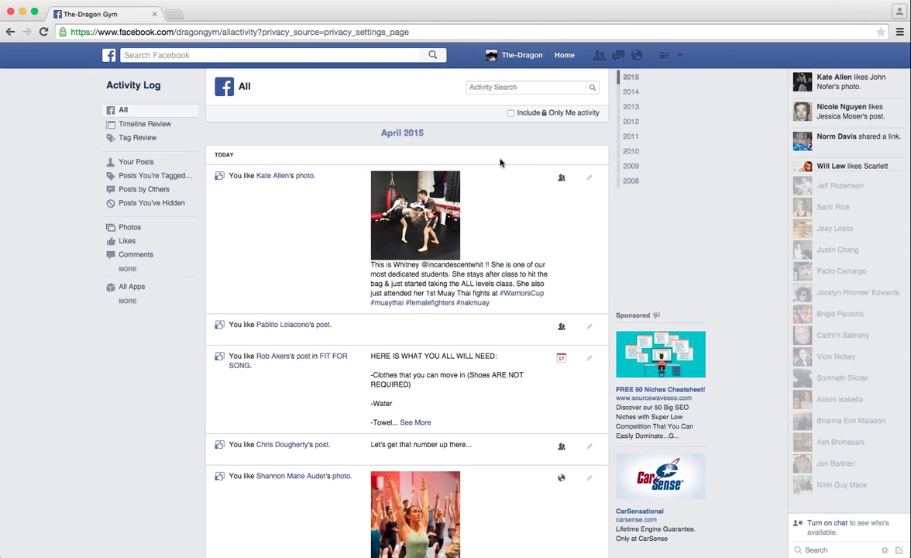
left_click(10, 31)
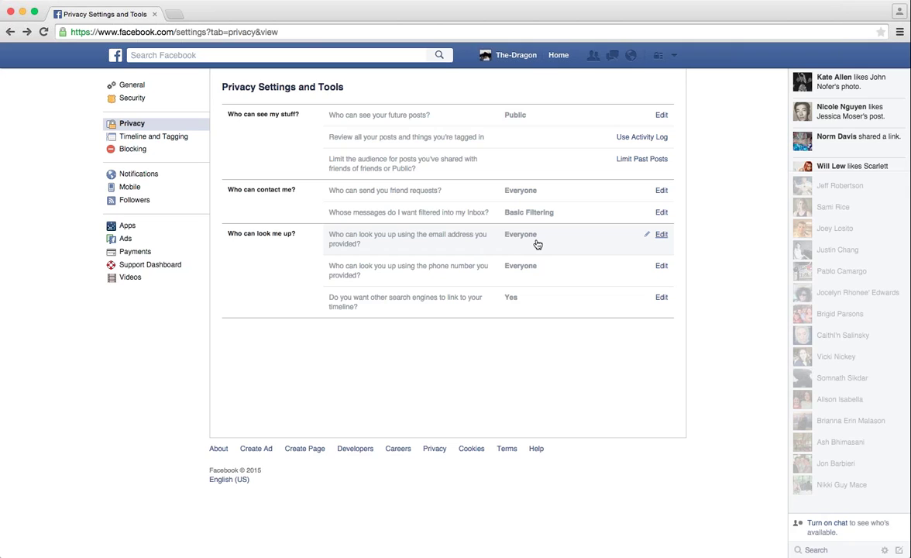
Step: Review the audience options for email address lookup, and view the Timeline and Tagging settings
left_click(661, 235)
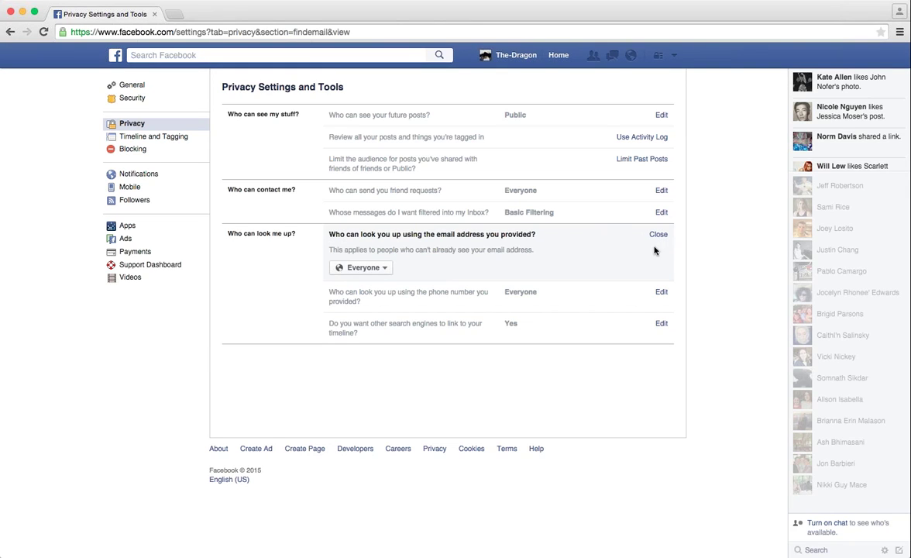
left_click(385, 270)
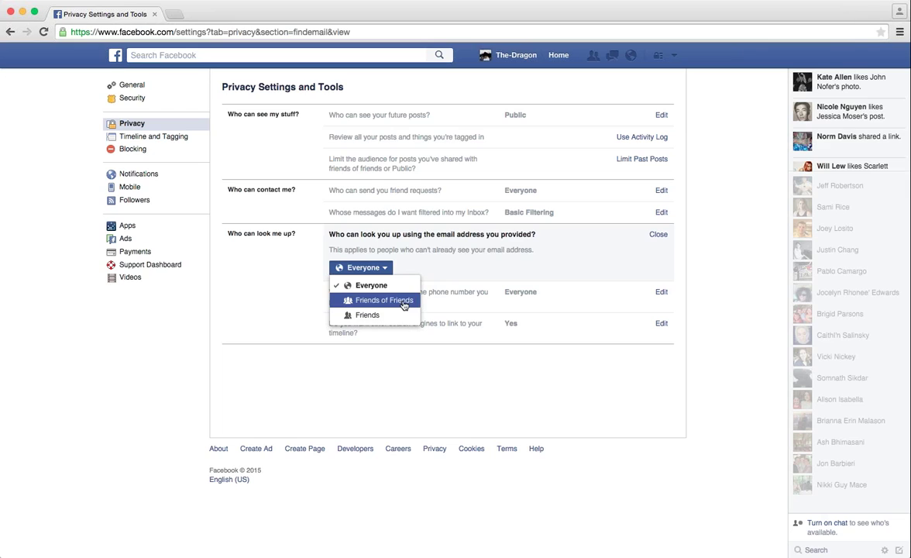
left_click(657, 235)
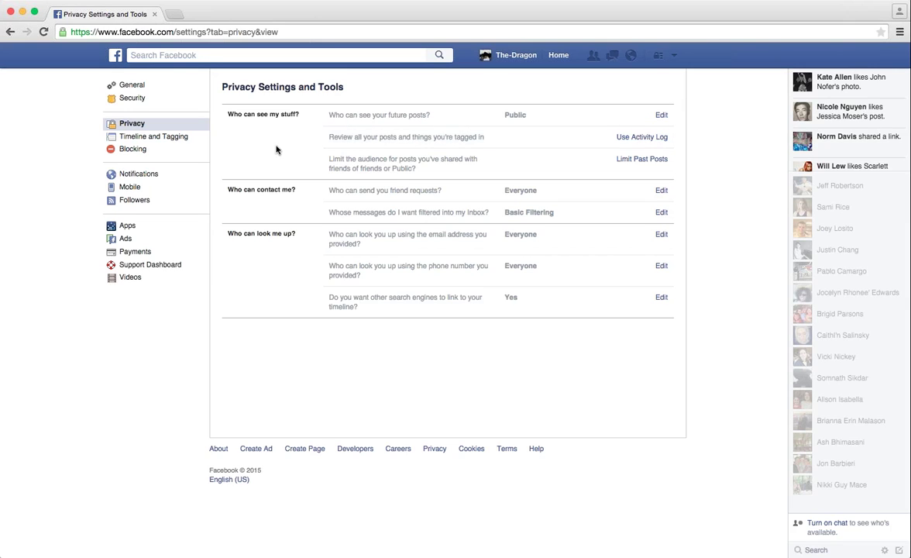
left_click(173, 138)
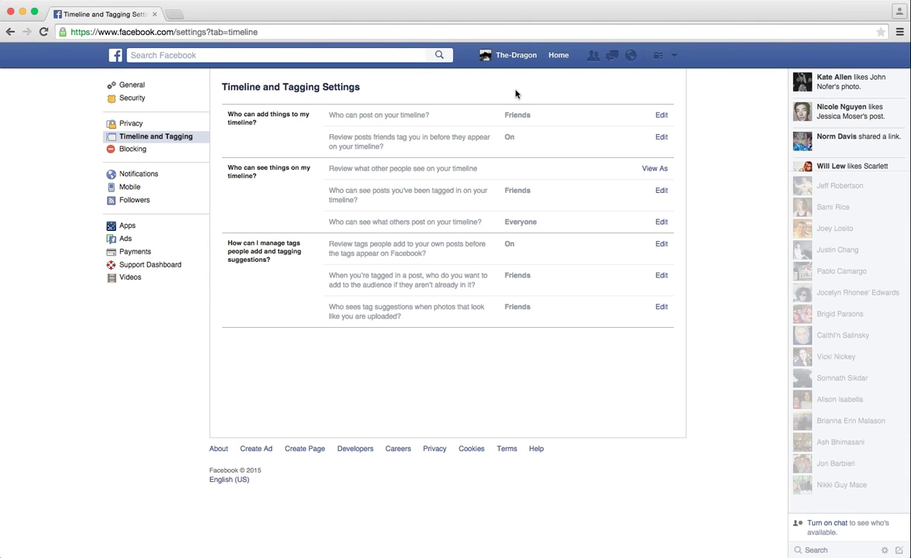
Step: Open the contact and basic info on the profile's About page for editing
left_click(530, 58)
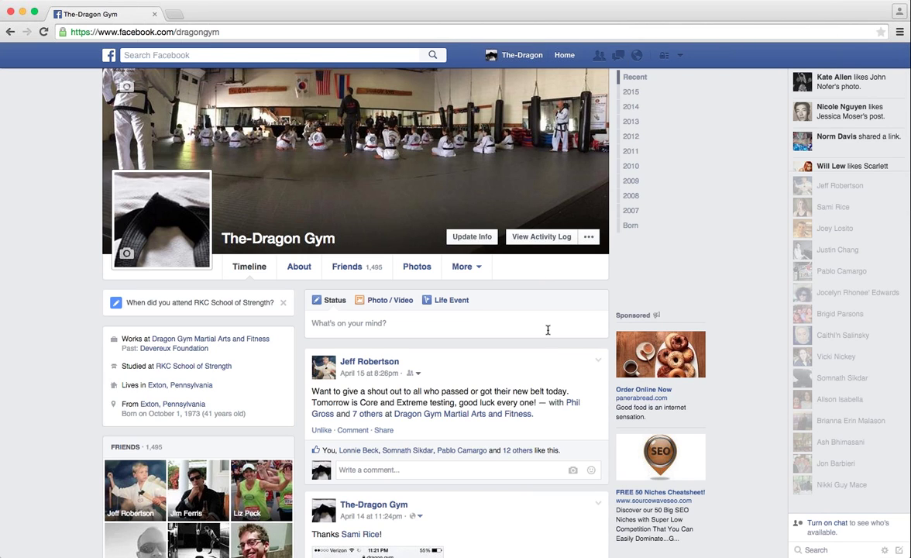
scroll(548, 330, "down", 2)
left_click(299, 193)
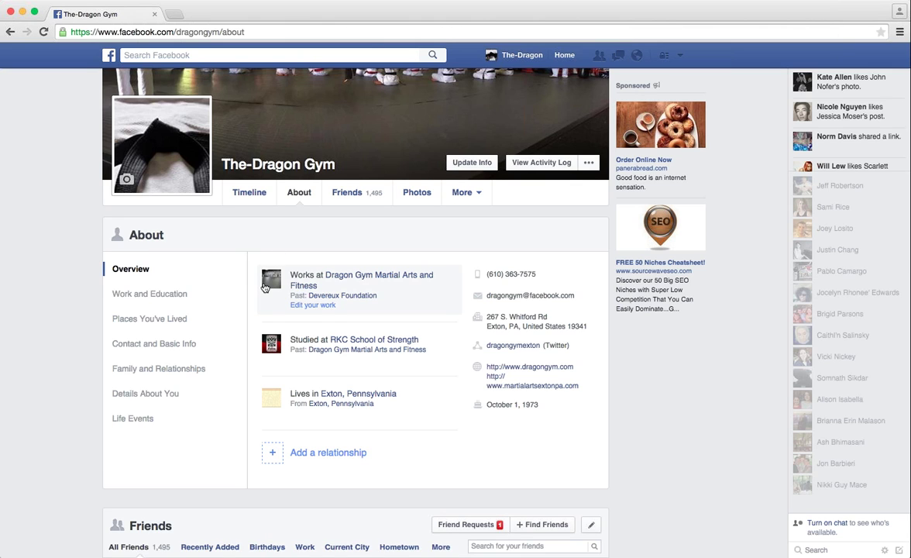
scroll(389, 305, "down", 2)
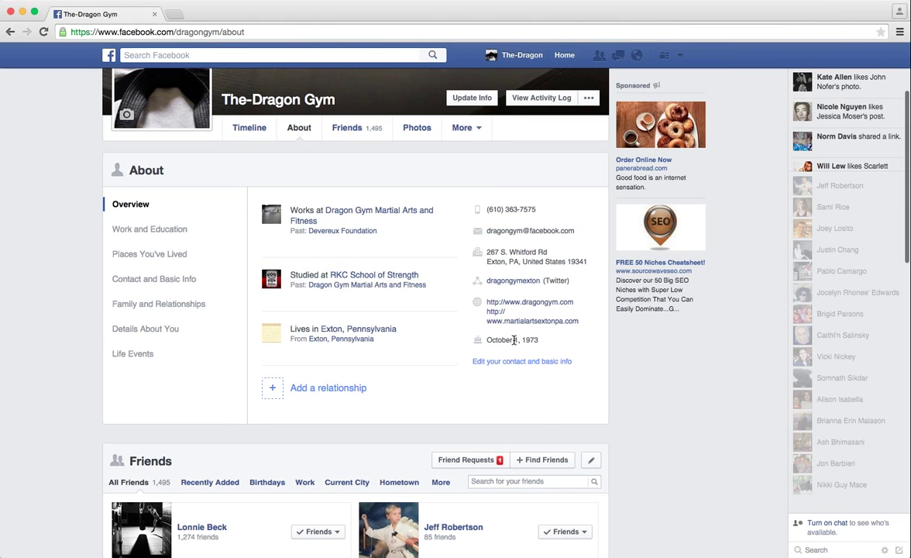
scroll(533, 300, "down", 1)
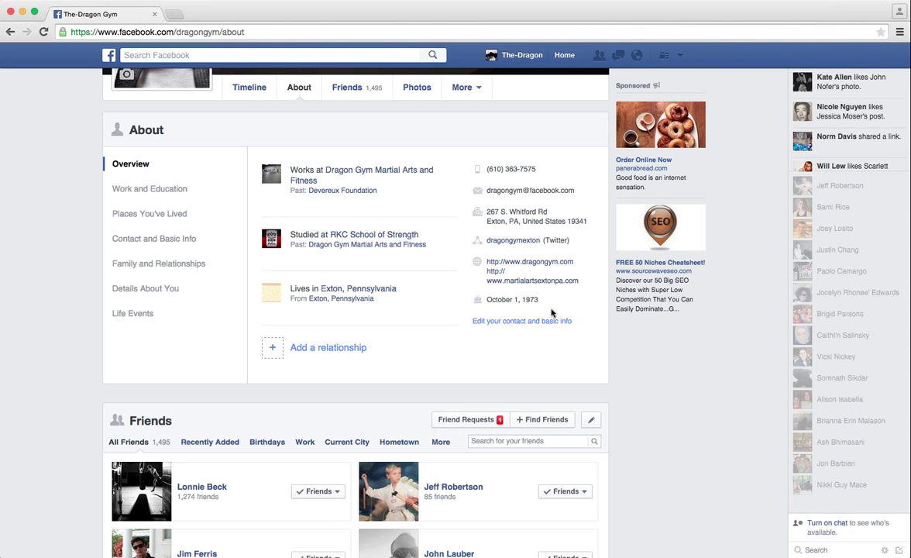
mouse_move(493, 327)
left_click(493, 322)
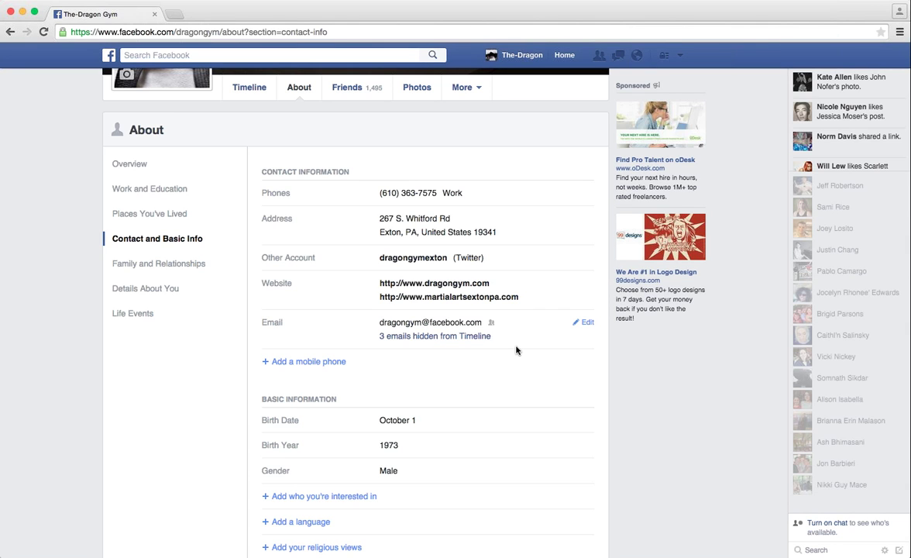
scroll(516, 350, "down", 2)
scroll(516, 350, "up", 2)
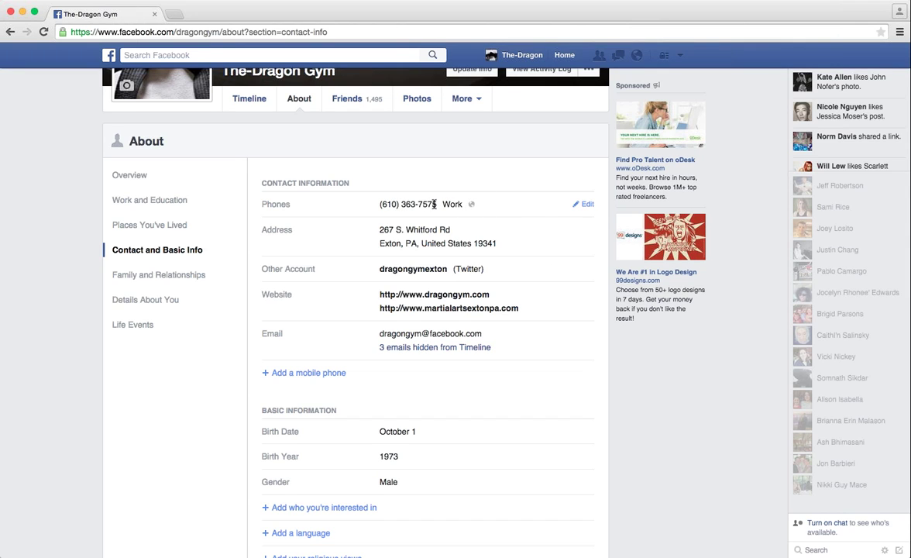
Step: Review the audience options for the work phone number, save the phone entry and re-enter the account password
left_click(585, 206)
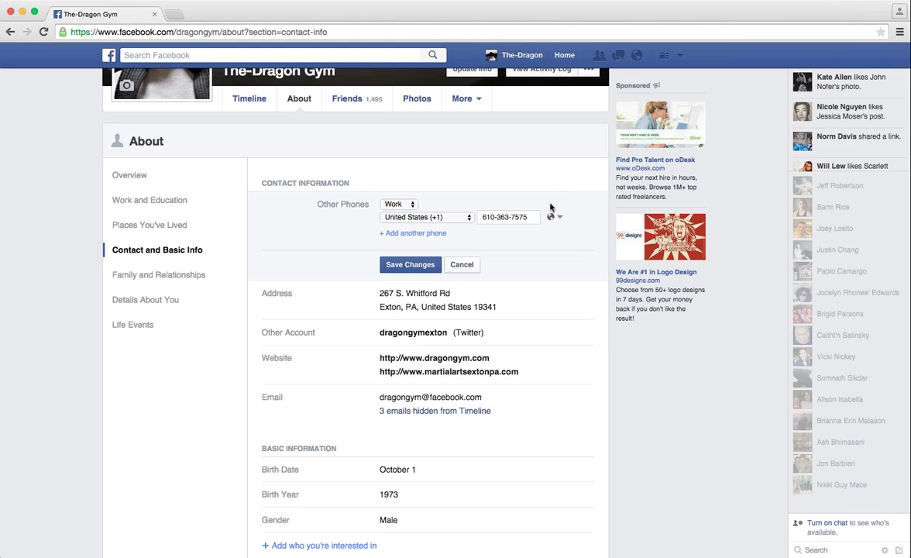
left_click(562, 219)
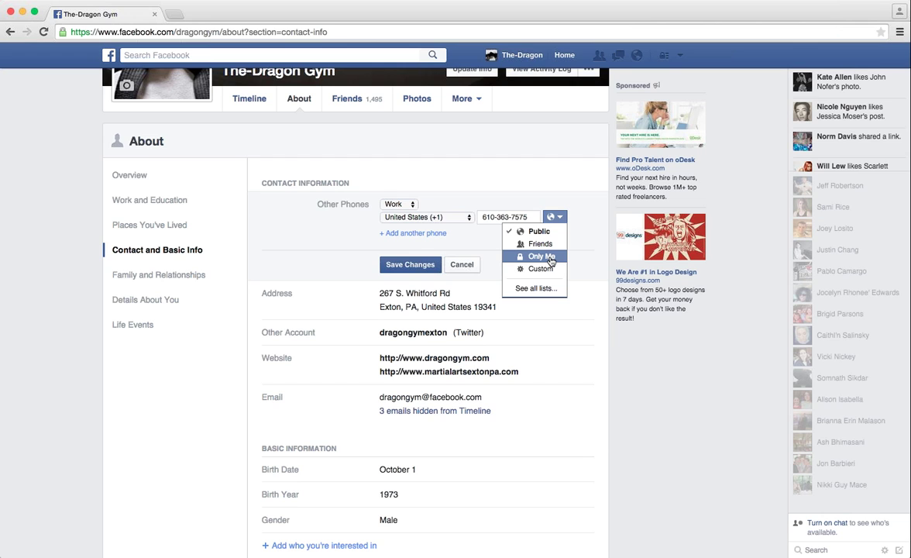
left_click(580, 212)
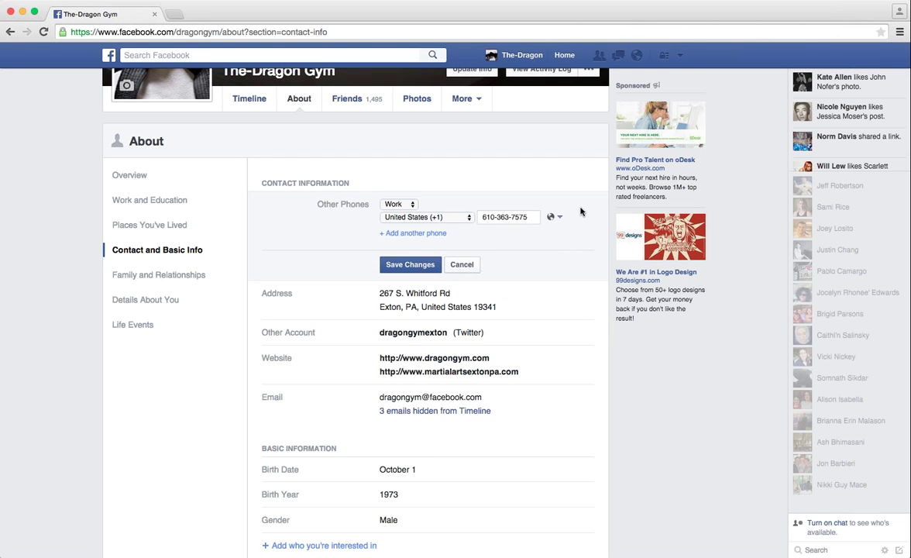
left_click(399, 265)
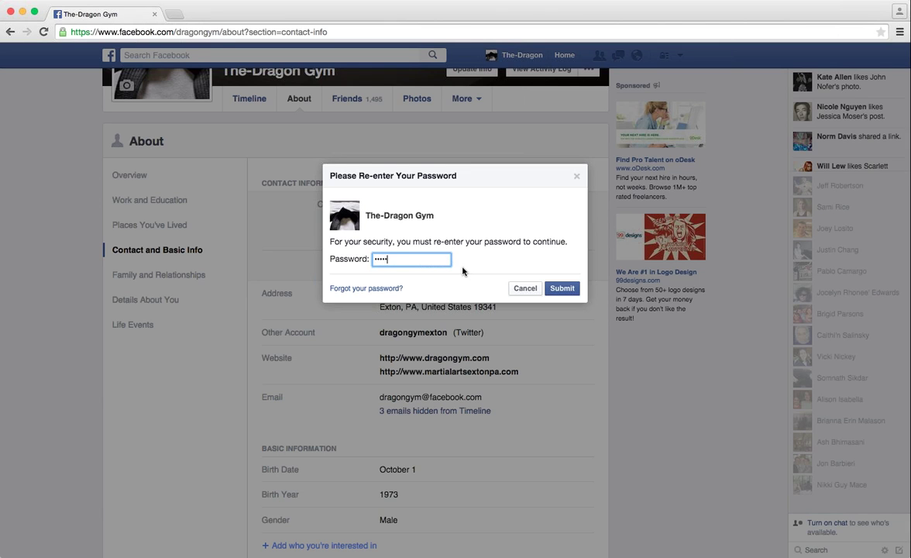
left_click(562, 288)
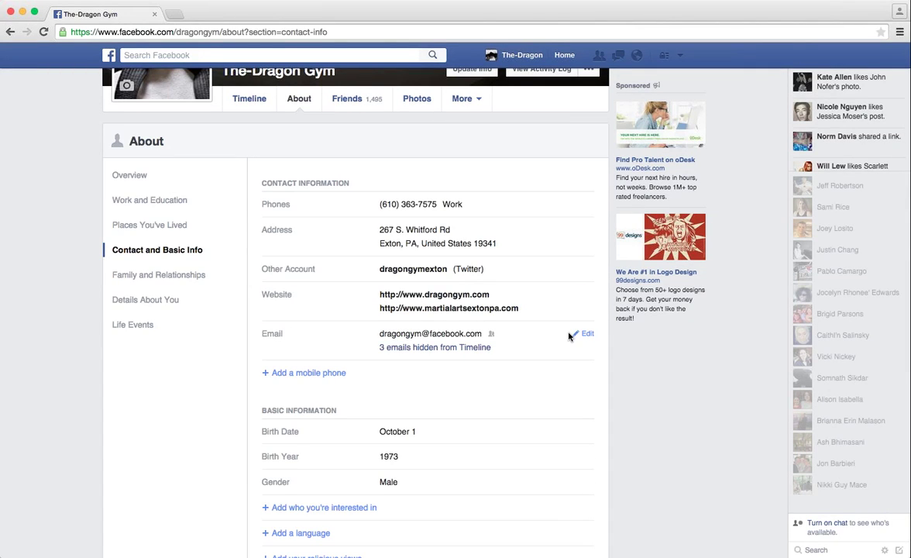
Step: Set the birth year's audience to Only Me in the basic information
scroll(568, 336, "down", 4)
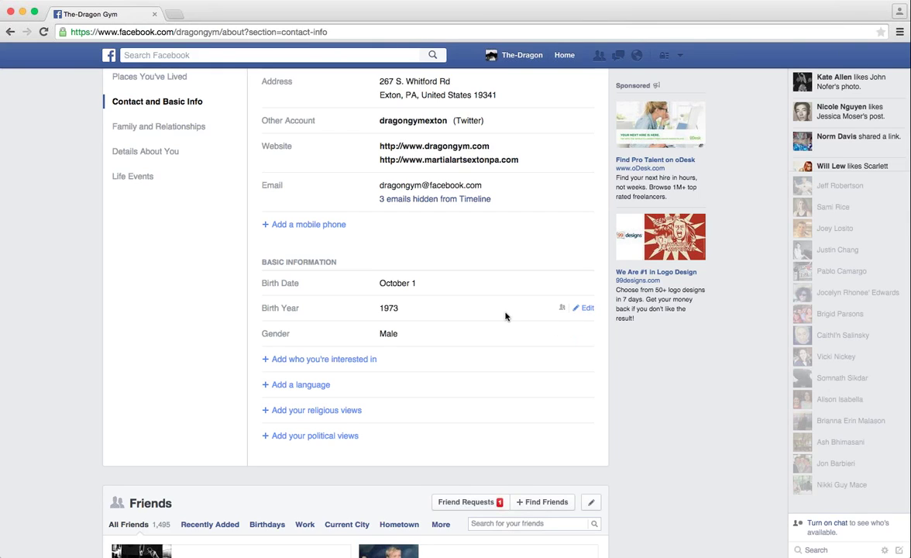
left_click(588, 309)
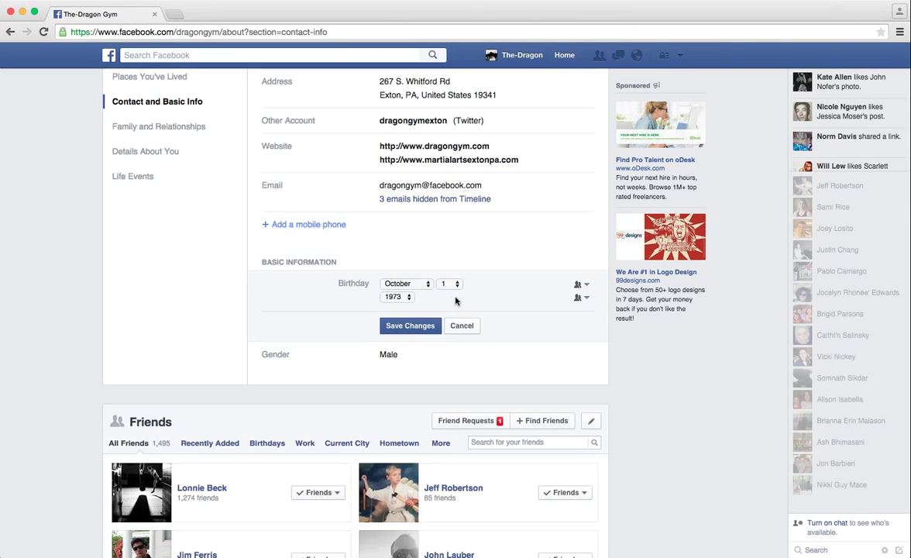
left_click(581, 300)
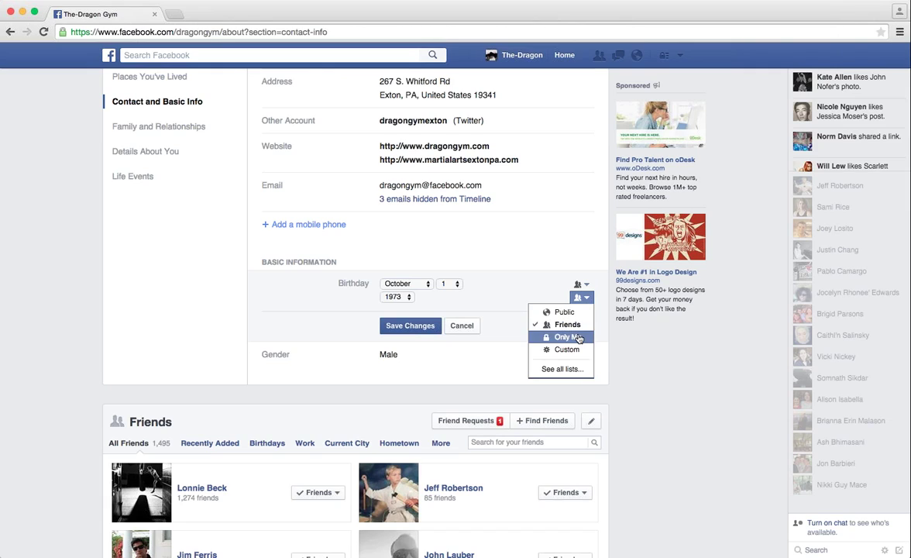
left_click(577, 337)
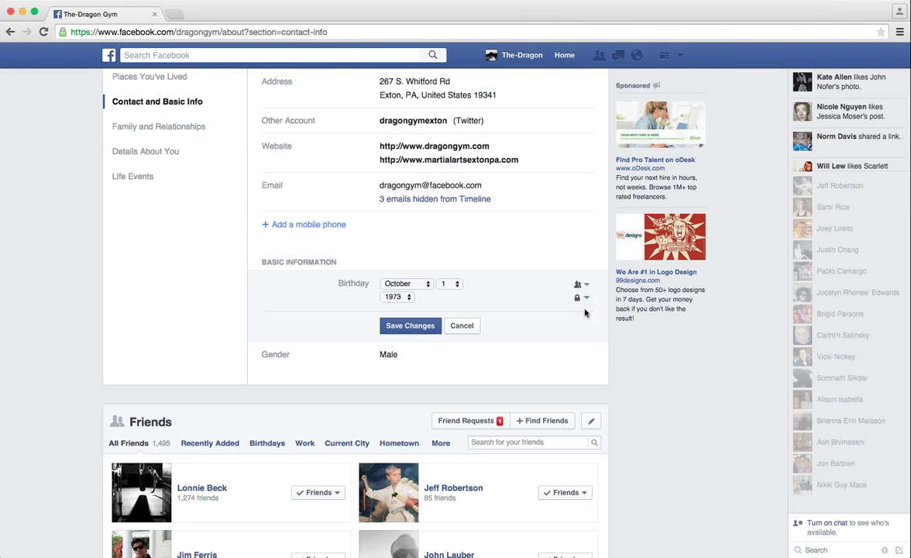
Step: Set the birth year's audience to Friends and save the birthday changes
left_click(584, 299)
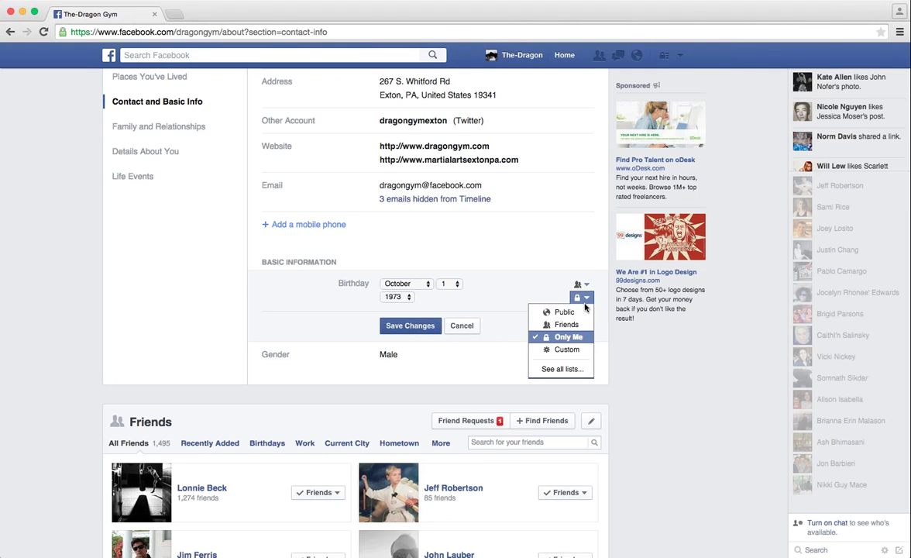
left_click(577, 329)
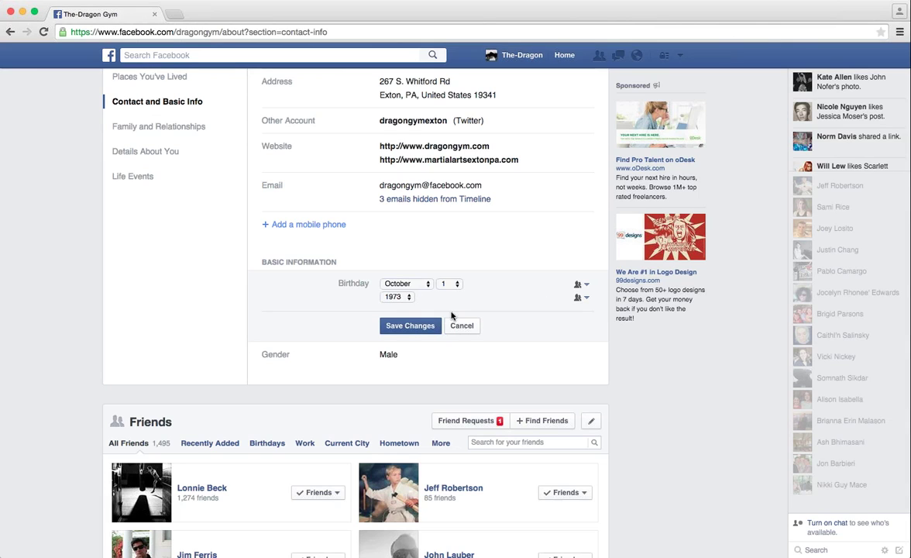
left_click(419, 326)
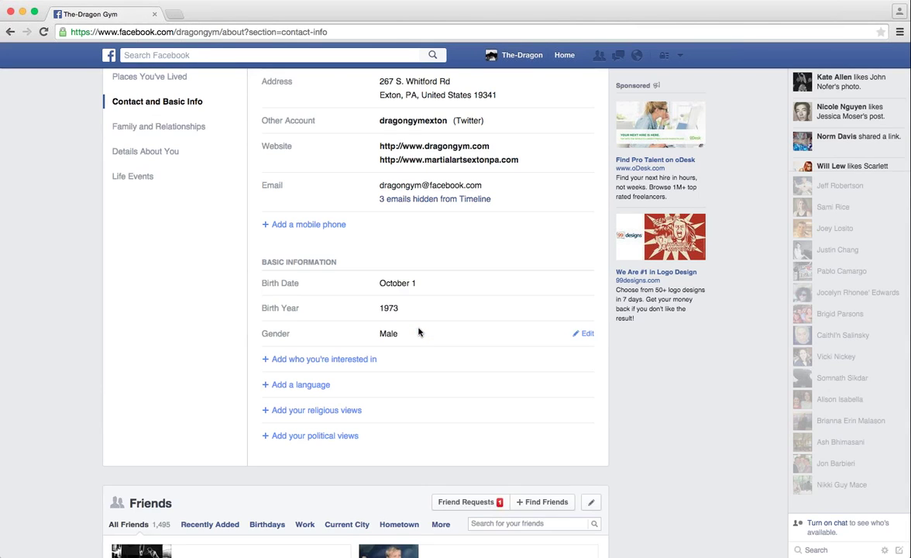
scroll(471, 373, "up", 3)
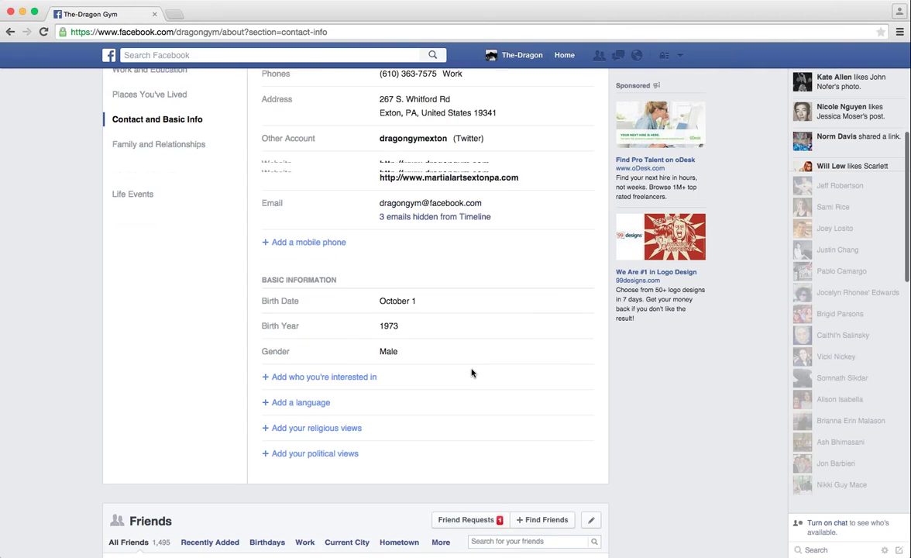
scroll(472, 372, "up", 2)
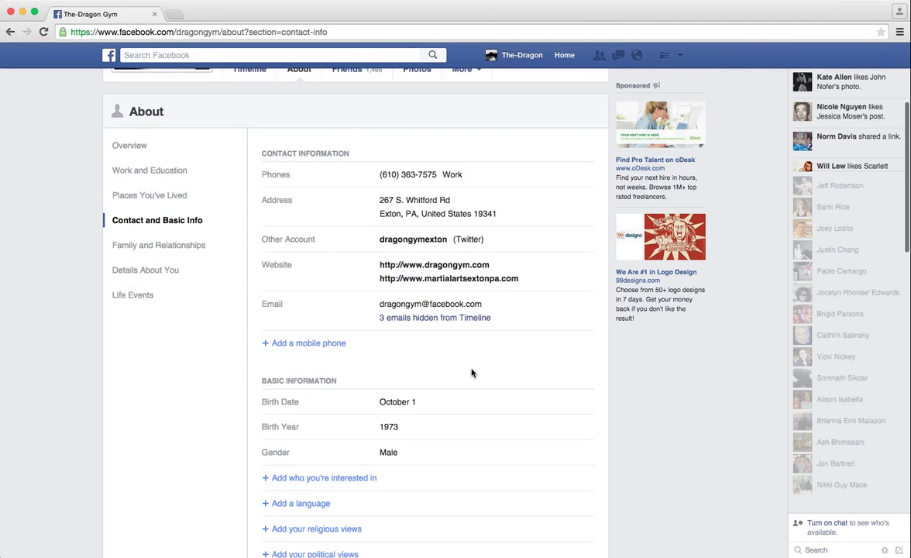
scroll(471, 373, "up", 3)
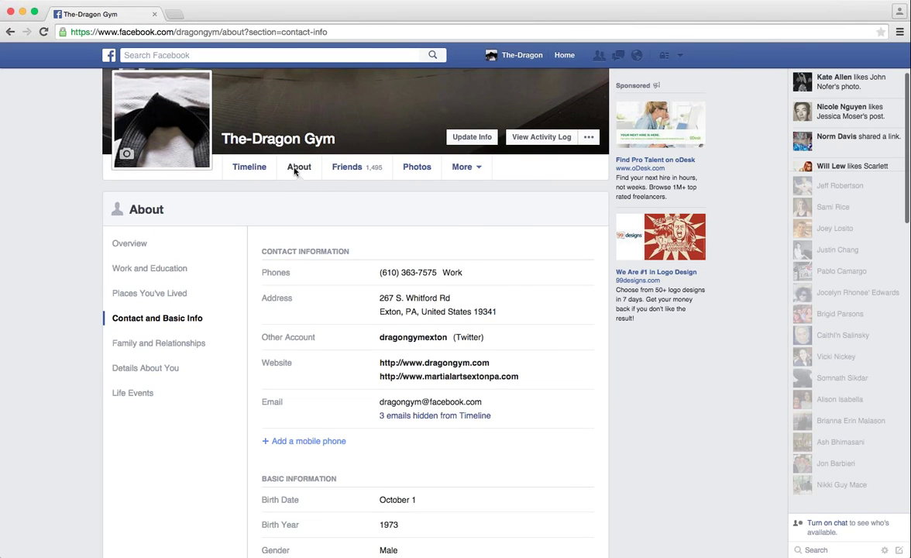
left_click(683, 57)
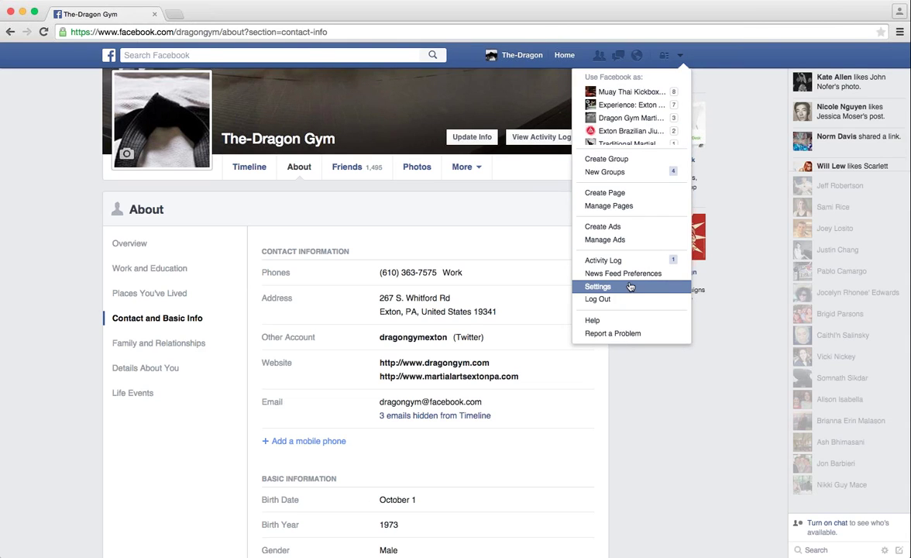
left_click(717, 59)
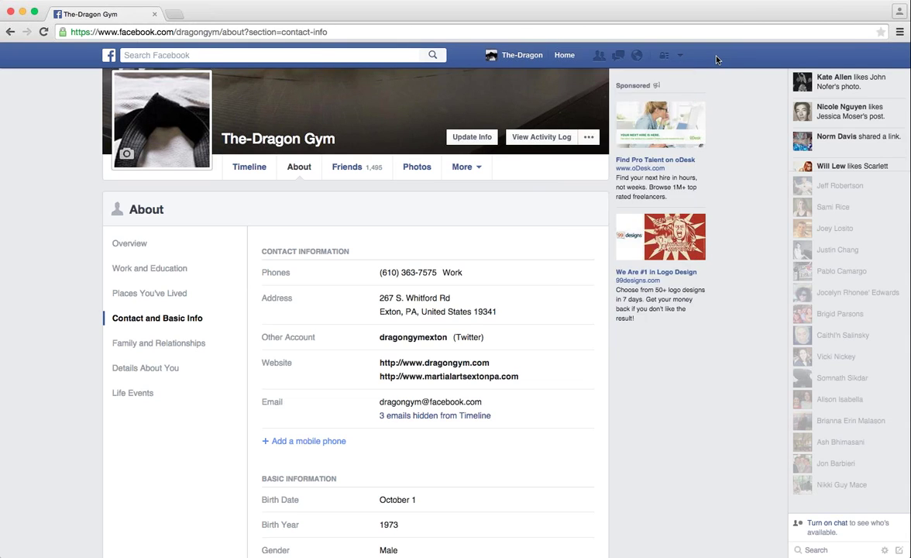
Step: Review who can see the profile's content in the privacy shortcuts, including the audience options for future posts
left_click(665, 59)
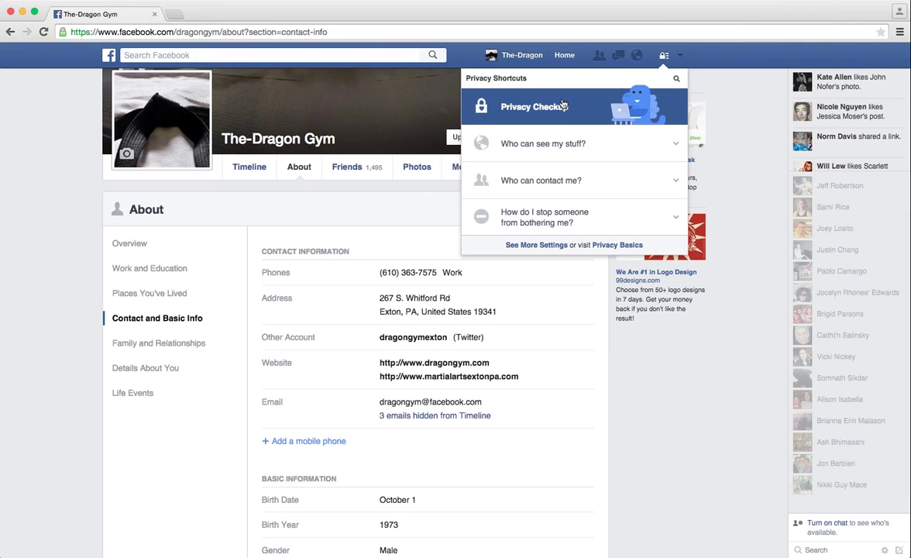
left_click(589, 144)
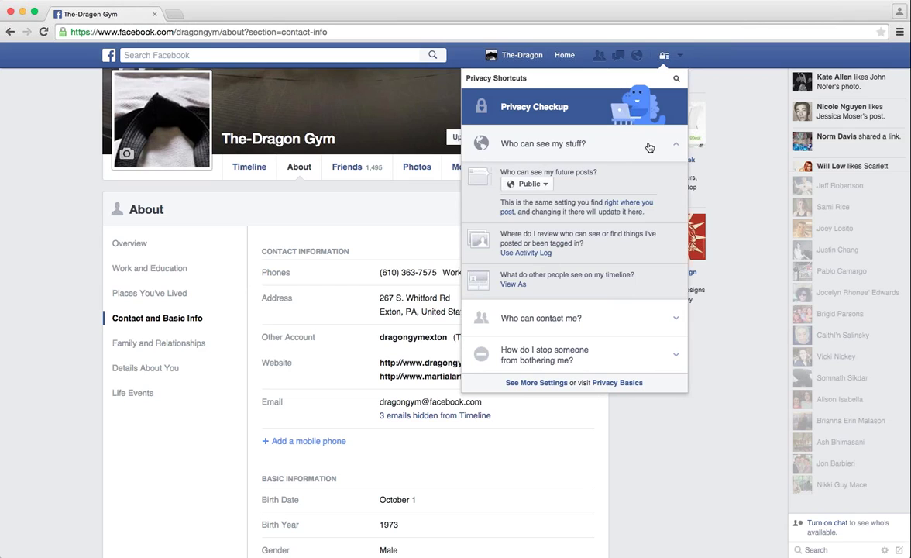
left_click(548, 186)
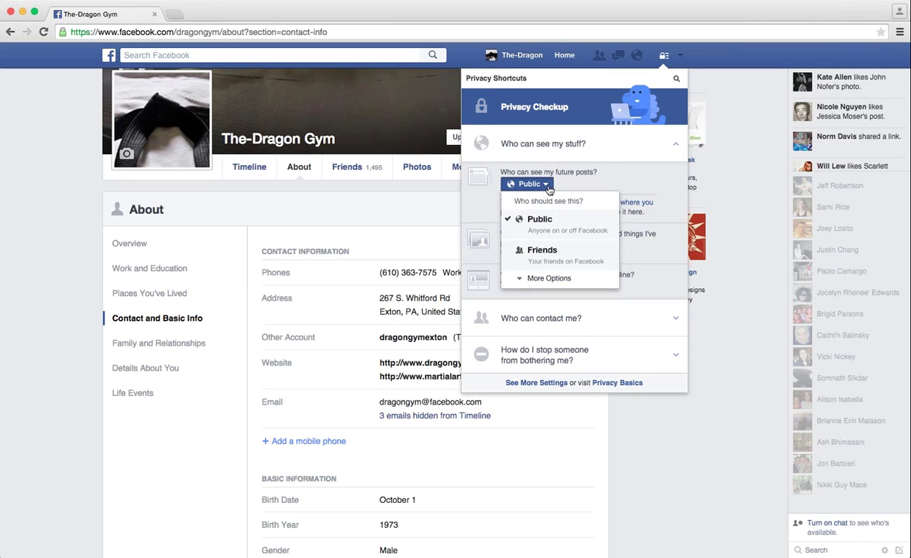
left_click(620, 143)
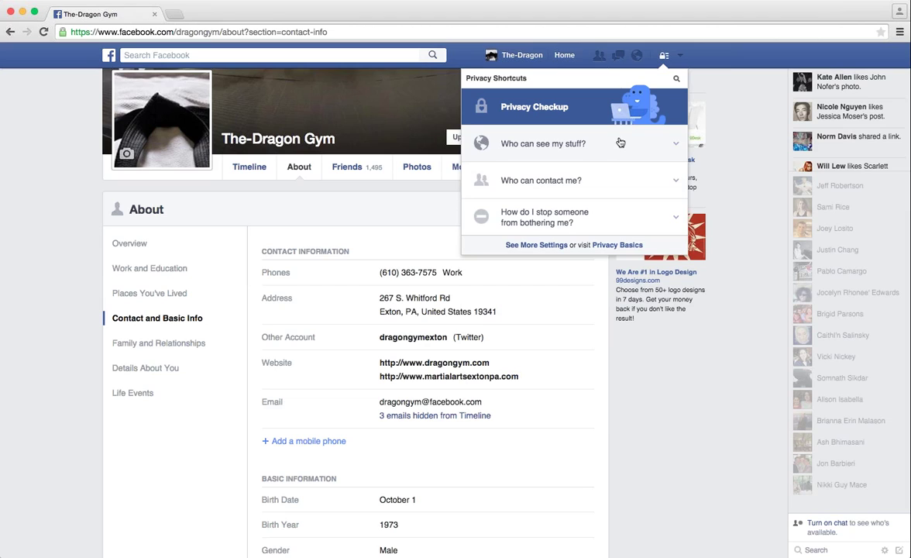
Step: Examine the privacy shortcuts for who can contact the profile and for blocking someone, and close the shortcuts
left_click(601, 180)
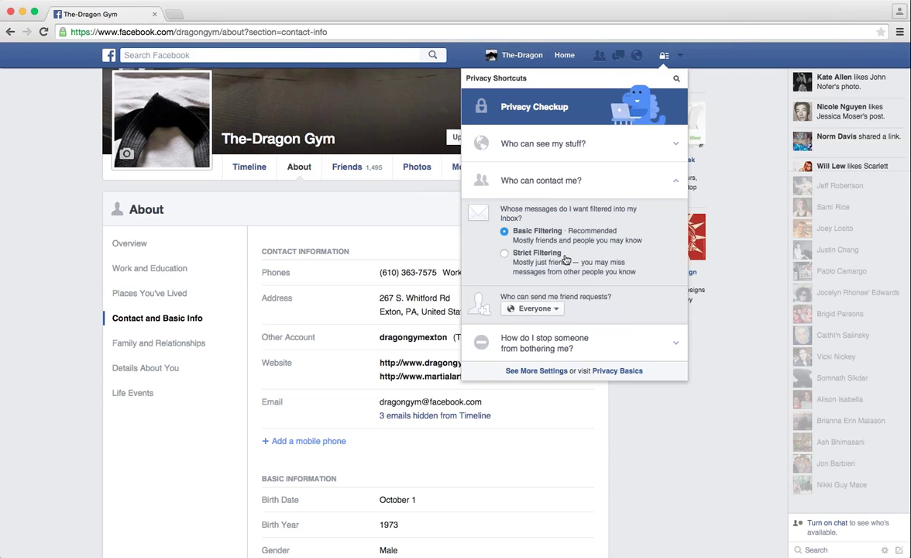
left_click(627, 187)
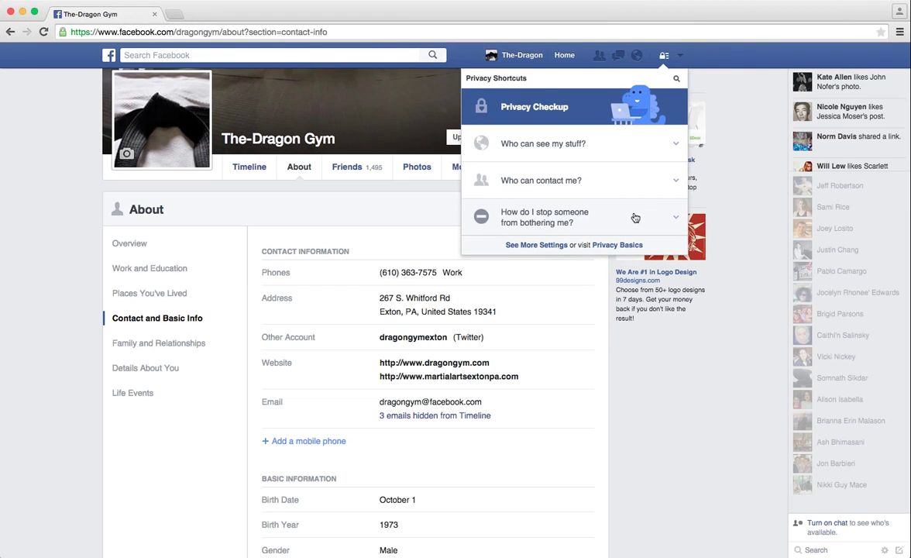
left_click(635, 218)
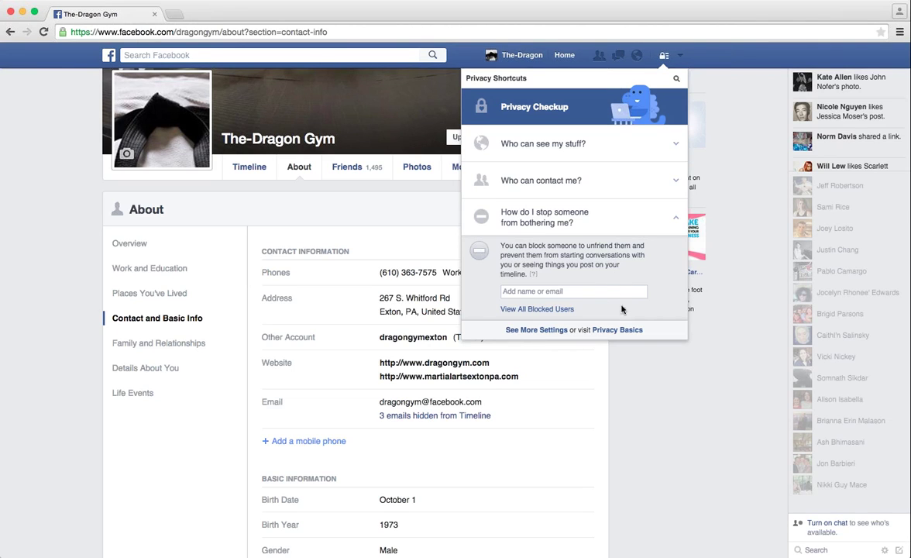
left_click(646, 219)
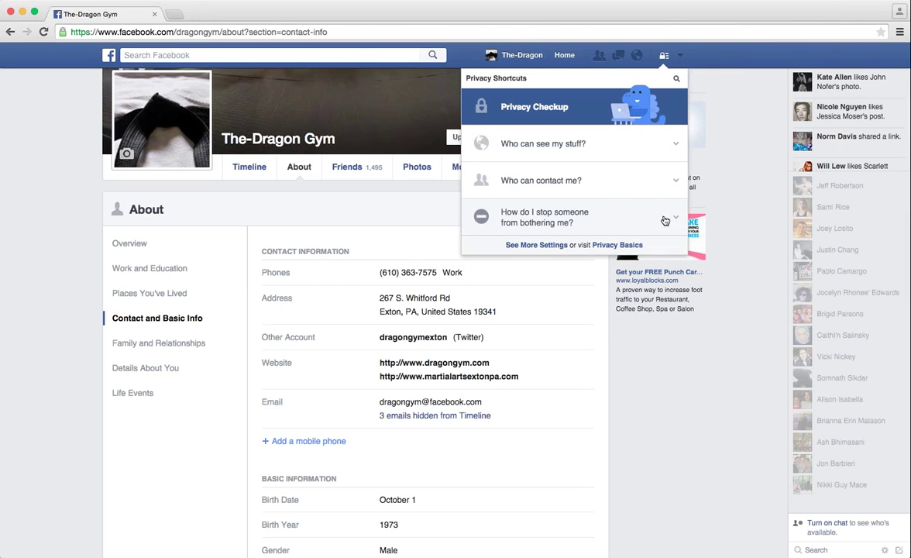
left_click(599, 392)
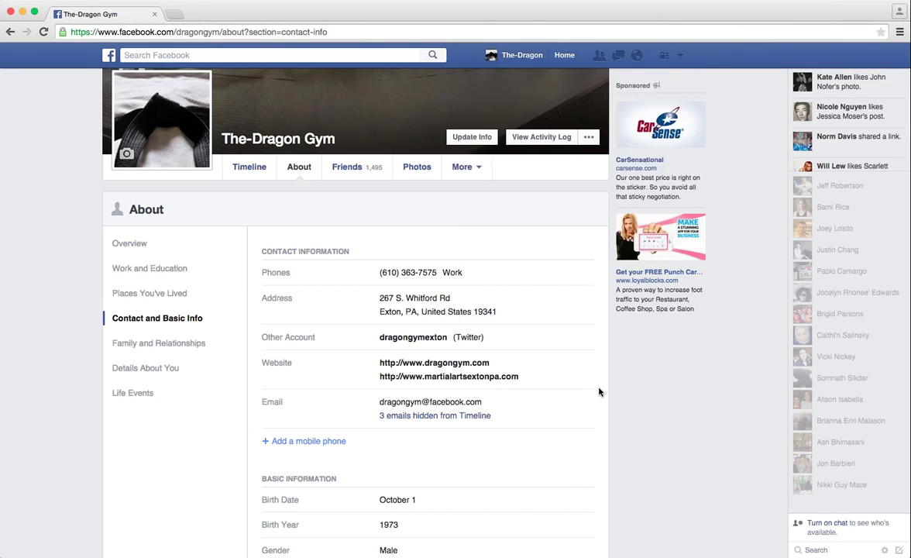